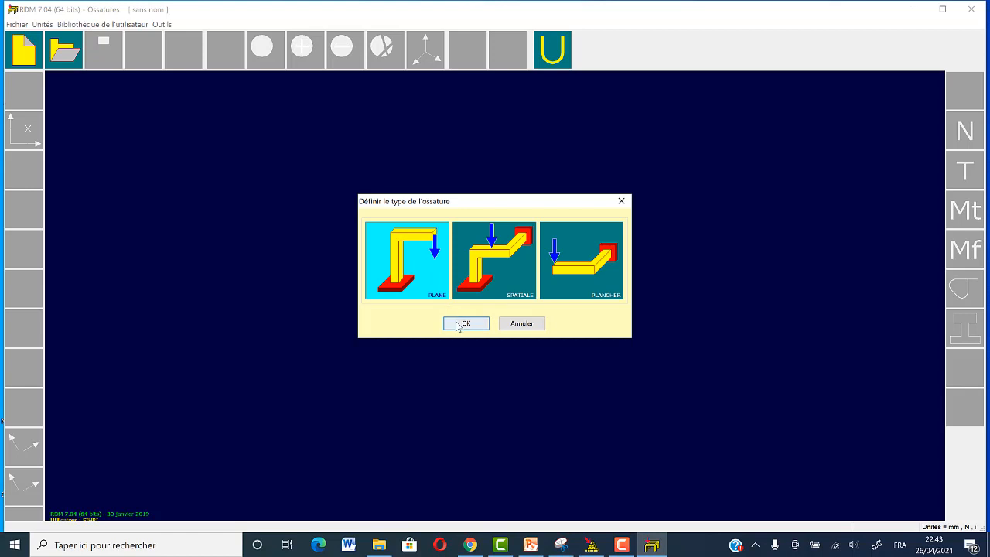
# Step: Create a plane frame structure and enter node 1 at x 0, y 0
pyautogui.click(455, 322)
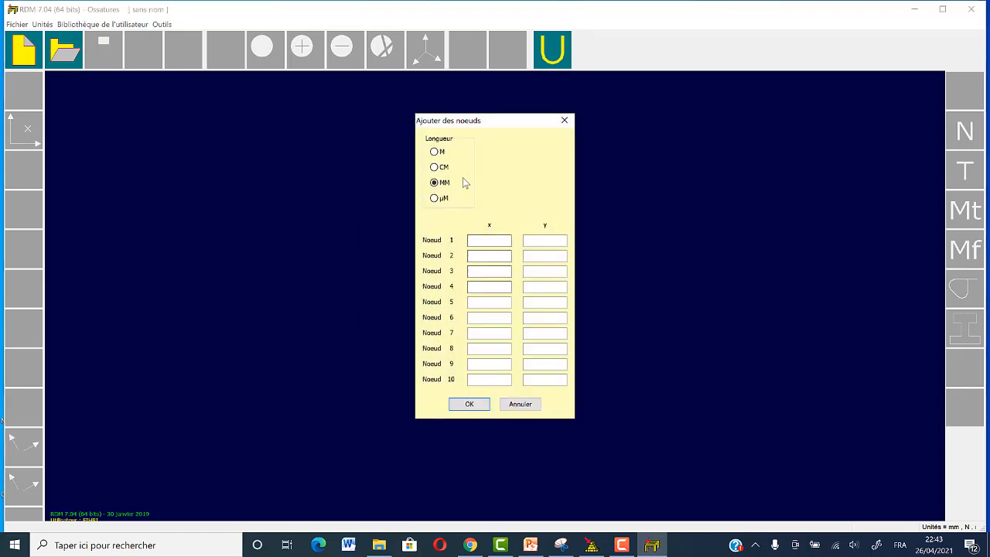
pyautogui.click(488, 239)
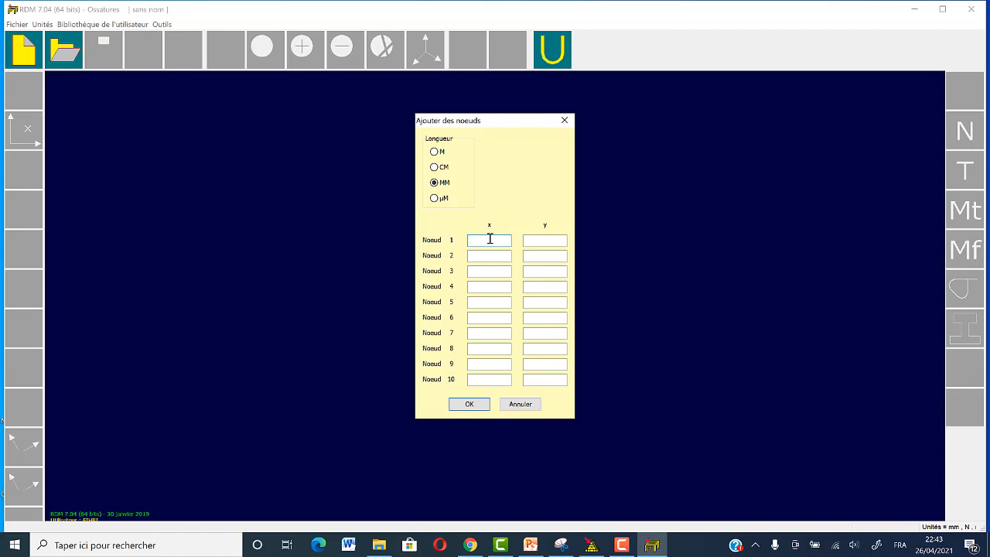
pyautogui.write('0')
pyautogui.click(543, 240)
pyautogui.write('0')
# Step: Switch the node length unit to metres and enter node 2 at x 0, y 6
pyautogui.click(479, 256)
pyautogui.write('0')
pyautogui.click(526, 257)
pyautogui.click(437, 153)
pyautogui.click(475, 255)
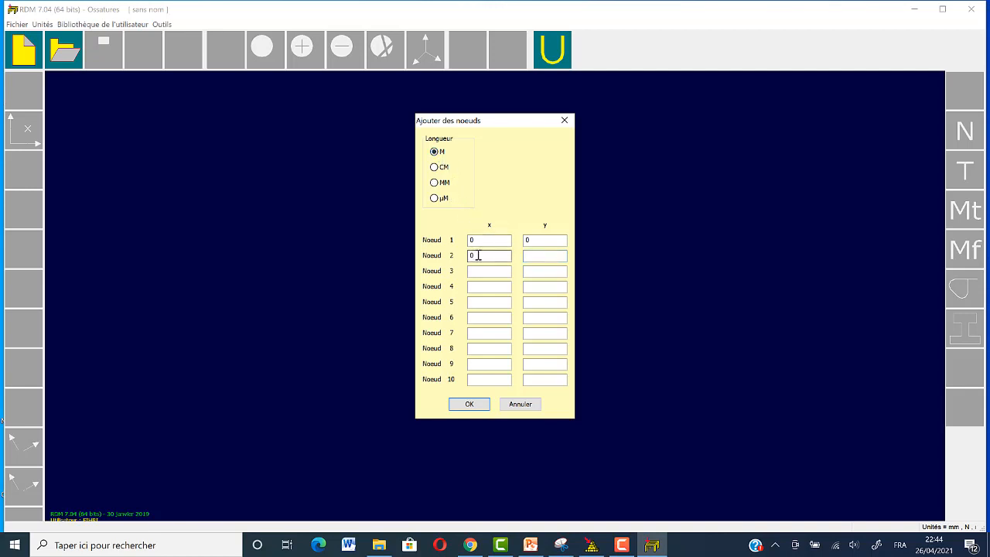
pyautogui.click(525, 258)
pyautogui.write('8')
# Step: Enter node 3 at x 3, y 7 and node 4 at x 6, y 6
pyautogui.click(473, 270)
pyautogui.write('3')
pyautogui.click(530, 270)
pyautogui.write('7')
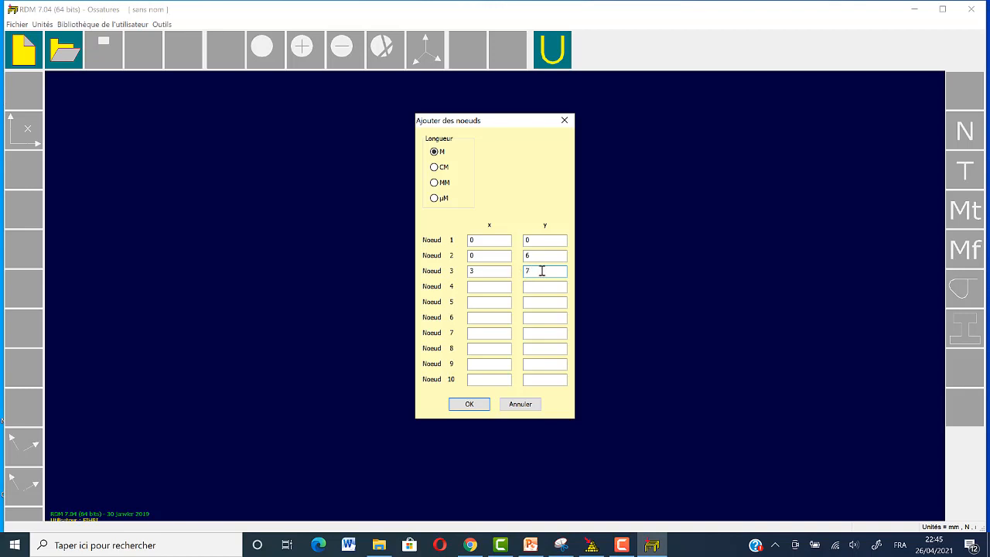
pyautogui.click(476, 287)
pyautogui.write('6')
pyautogui.click(530, 287)
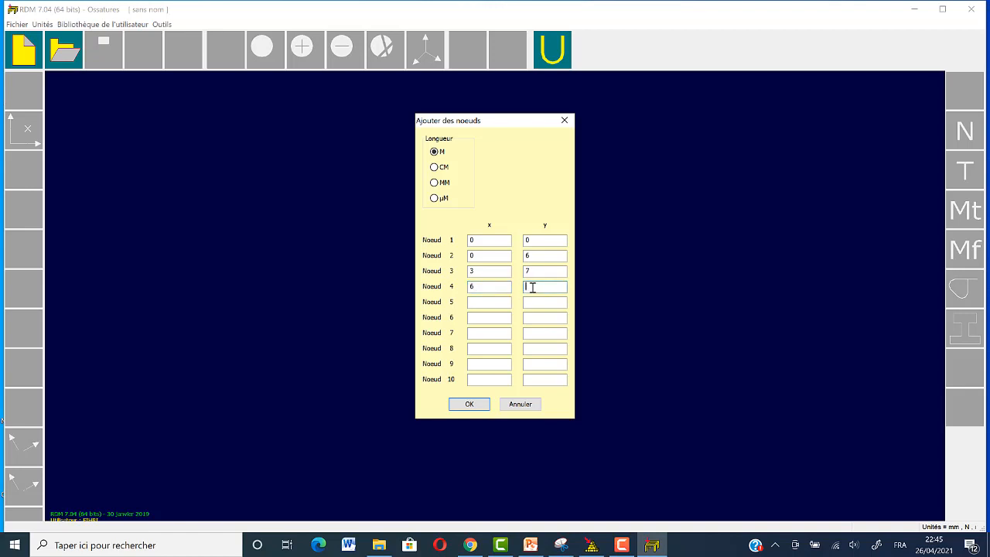
pyautogui.write('6')
# Step: Enter node 5 at x 6, y 0 and add the listed nodes to the model
pyautogui.click(477, 302)
pyautogui.write('6')
pyautogui.click(544, 305)
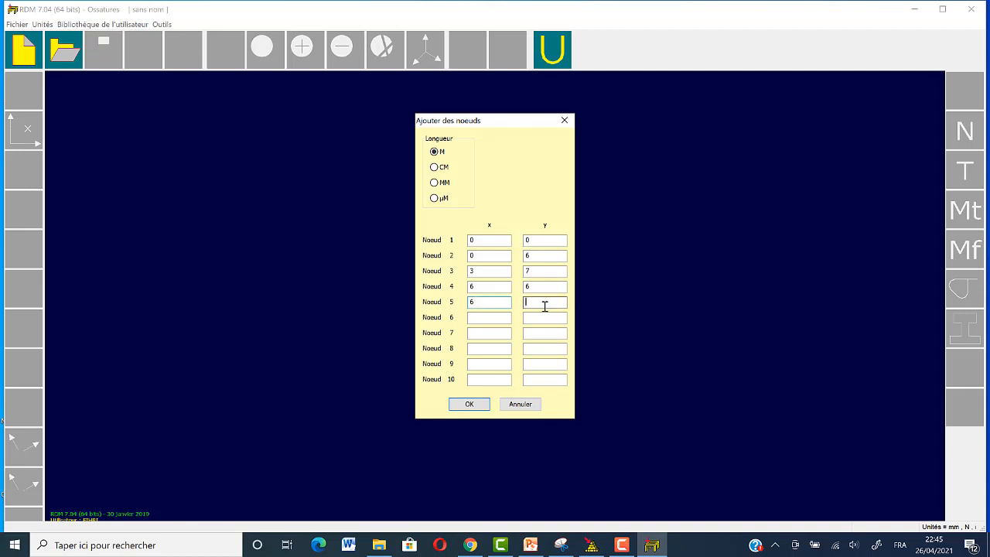
pyautogui.write('0')
pyautogui.click(475, 405)
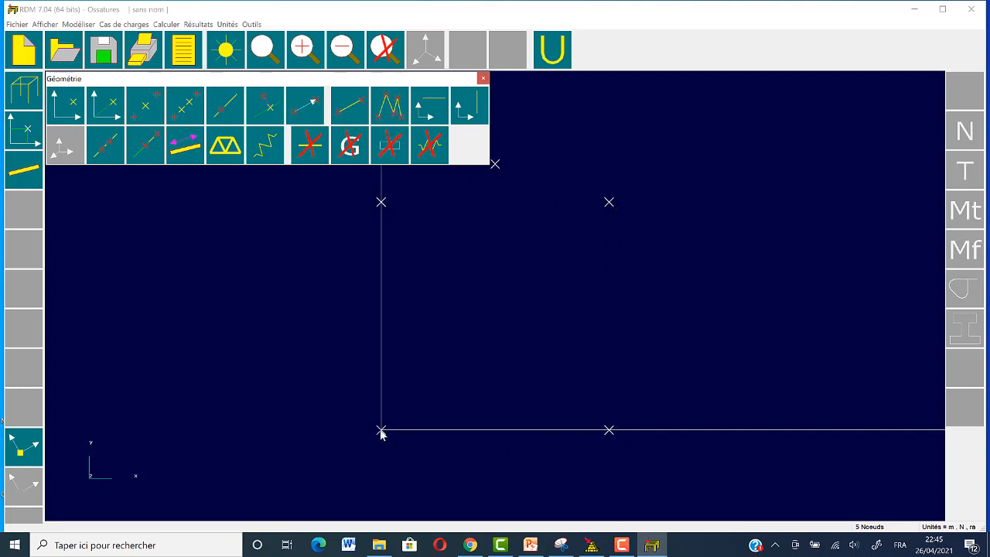
# Step: Draw a continuous chain of four beams through nodes 1, 2, 3, 4 and 5 to form the gabled frame
pyautogui.click(392, 112)
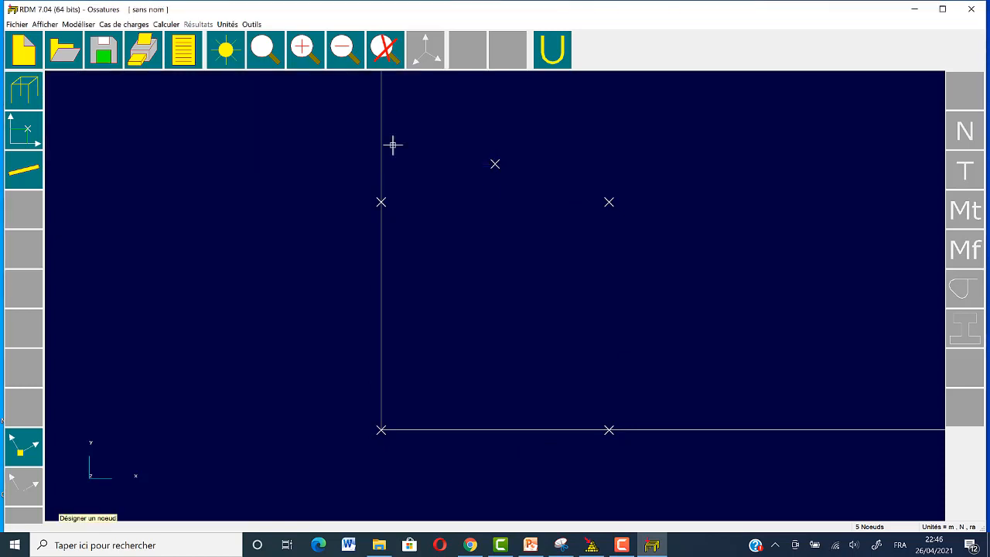
pyautogui.click(381, 429)
pyautogui.click(381, 201)
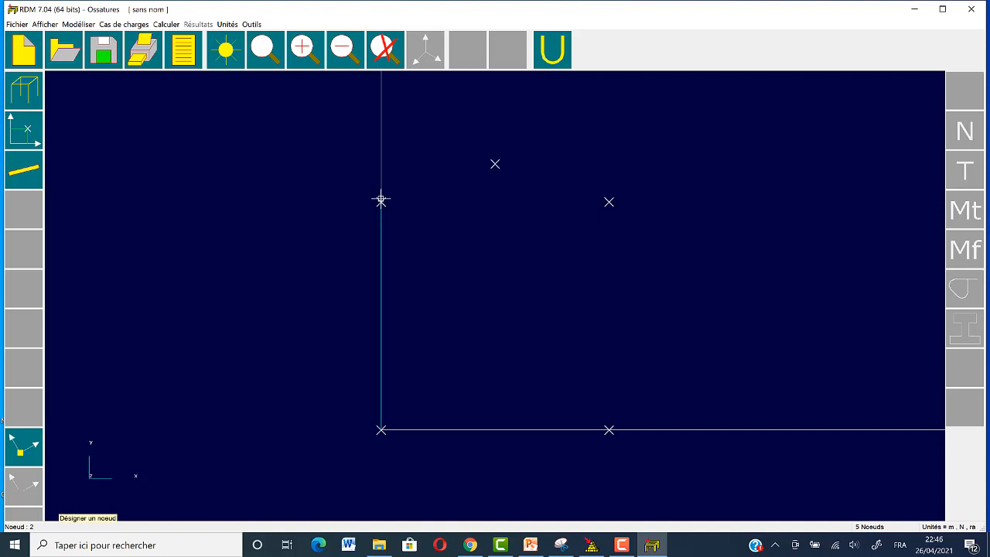
pyautogui.click(495, 164)
pyautogui.click(609, 202)
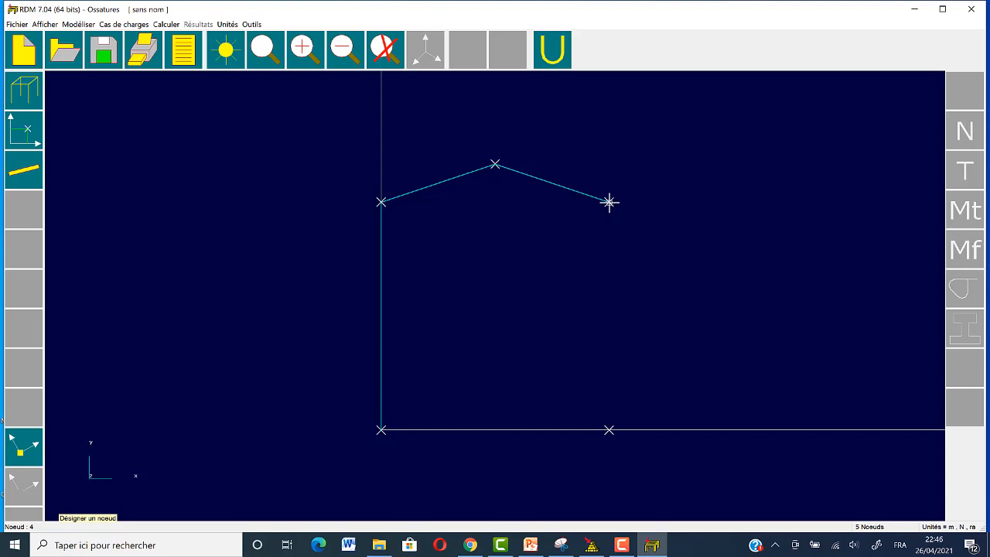
pyautogui.click(609, 429)
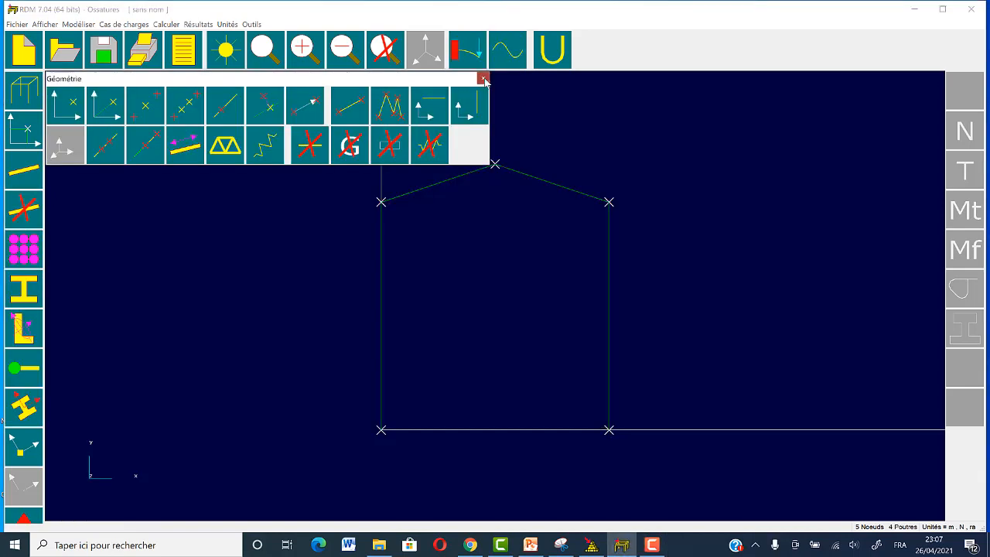
pyautogui.click(482, 77)
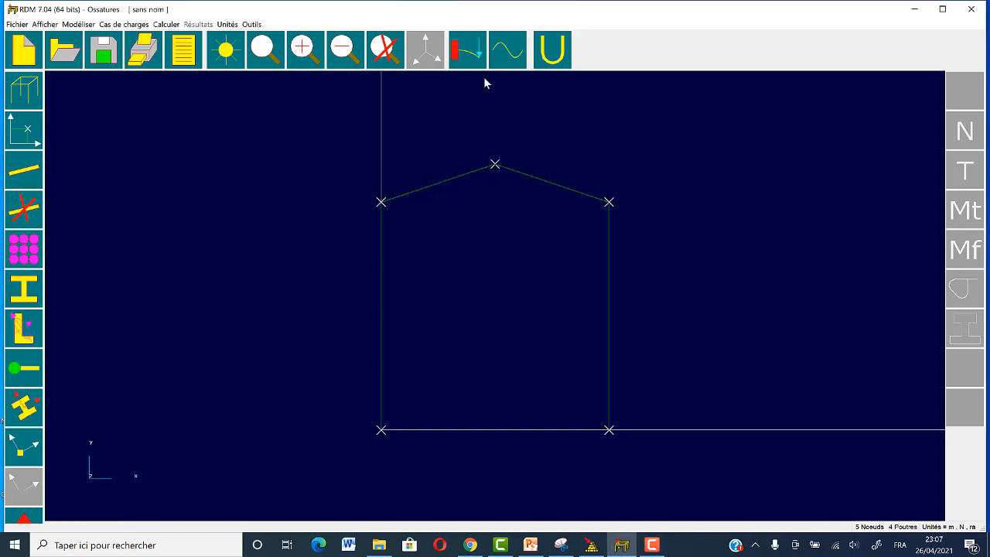
# Step: Define the red material group as Acier with a Young's modulus of 210000 MPa and assign it to the whole structure
pyautogui.click(35, 250)
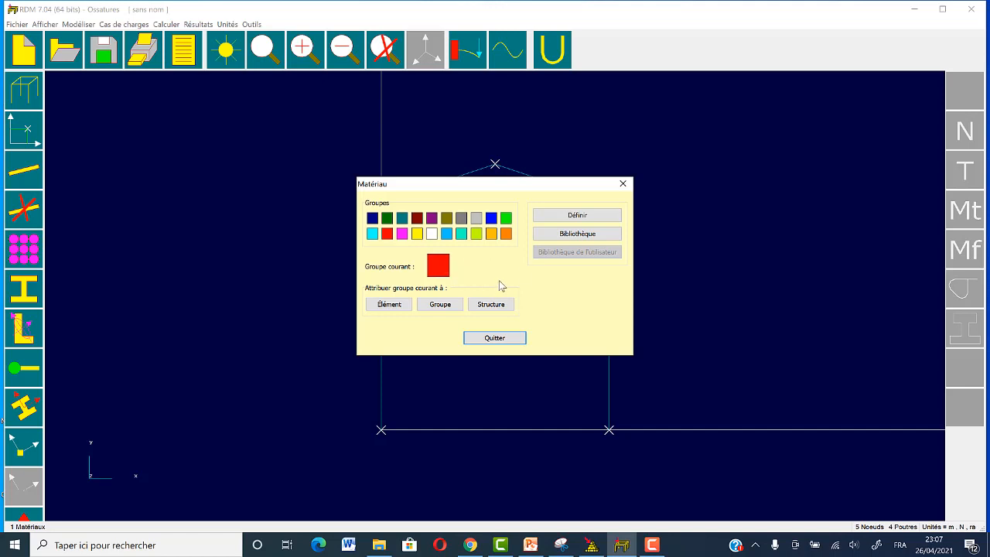
pyautogui.click(576, 215)
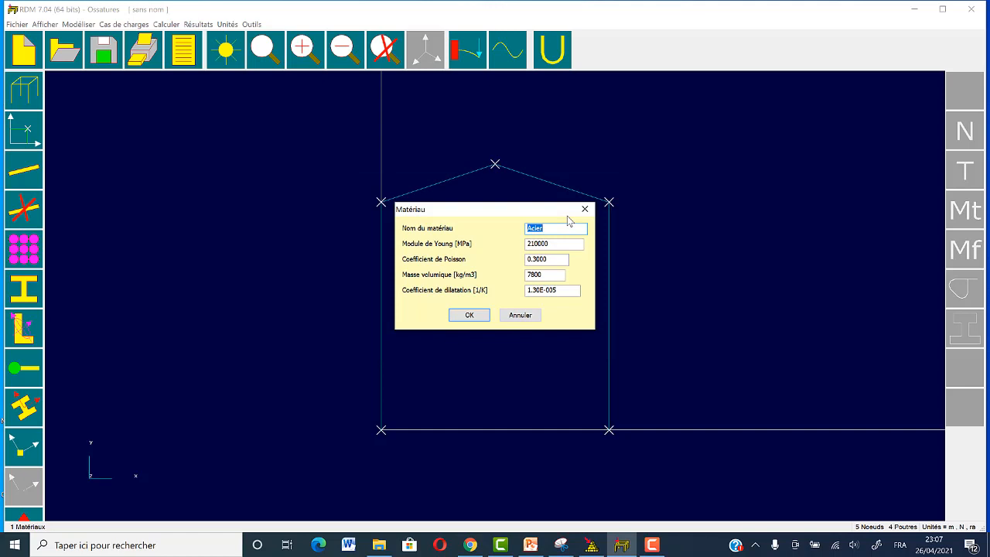
pyautogui.click(480, 319)
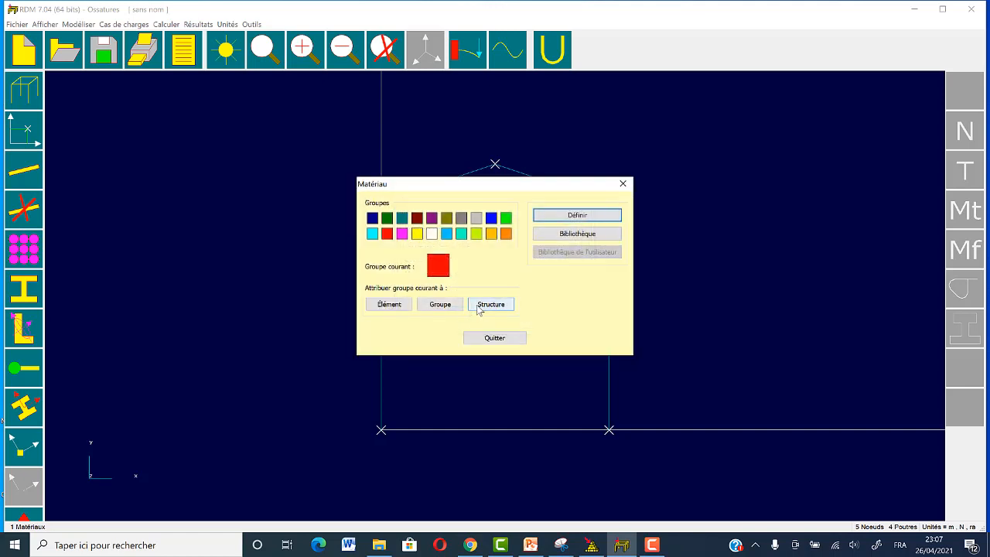
pyautogui.click(479, 306)
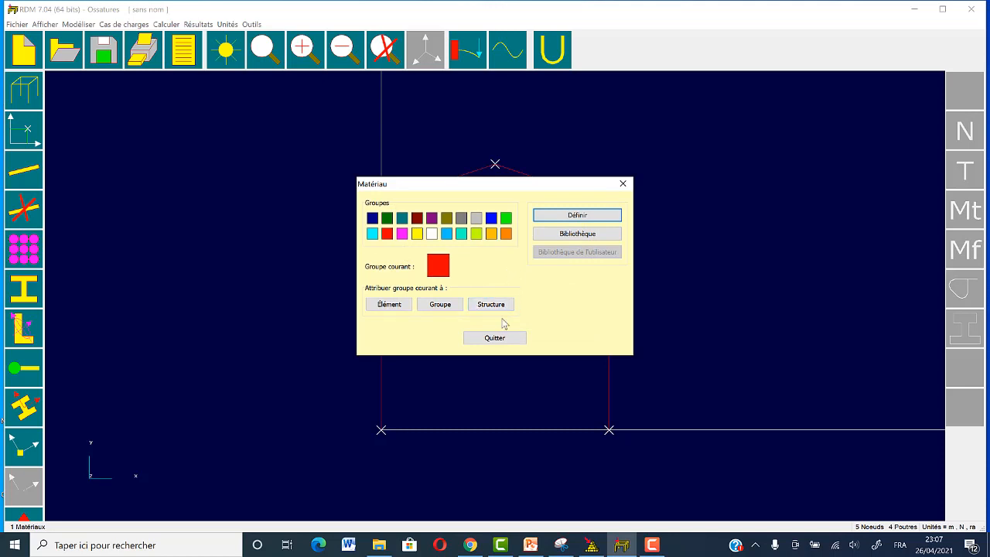
pyautogui.click(497, 339)
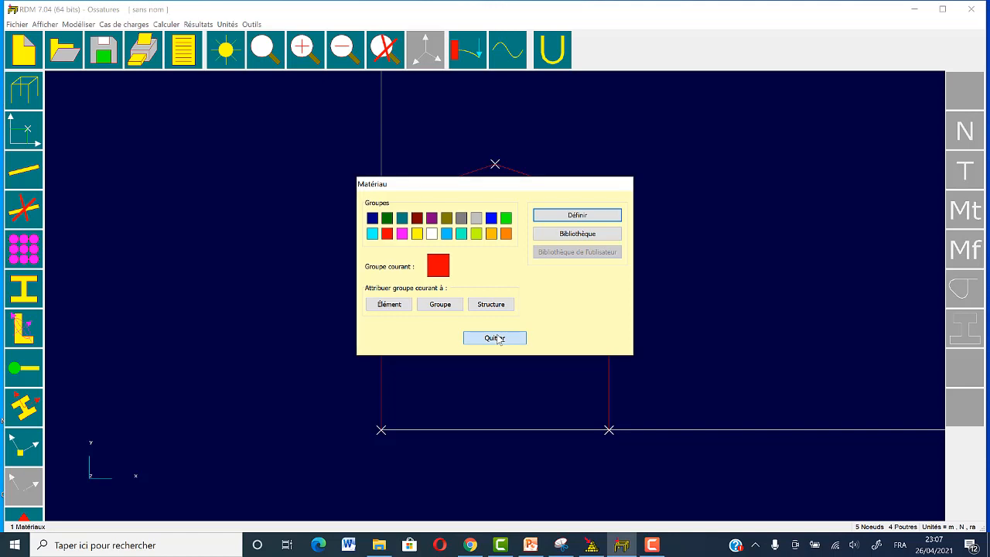
# Step: Define the current cross-section group as an IPE 100 profile from the section library
pyautogui.click(24, 289)
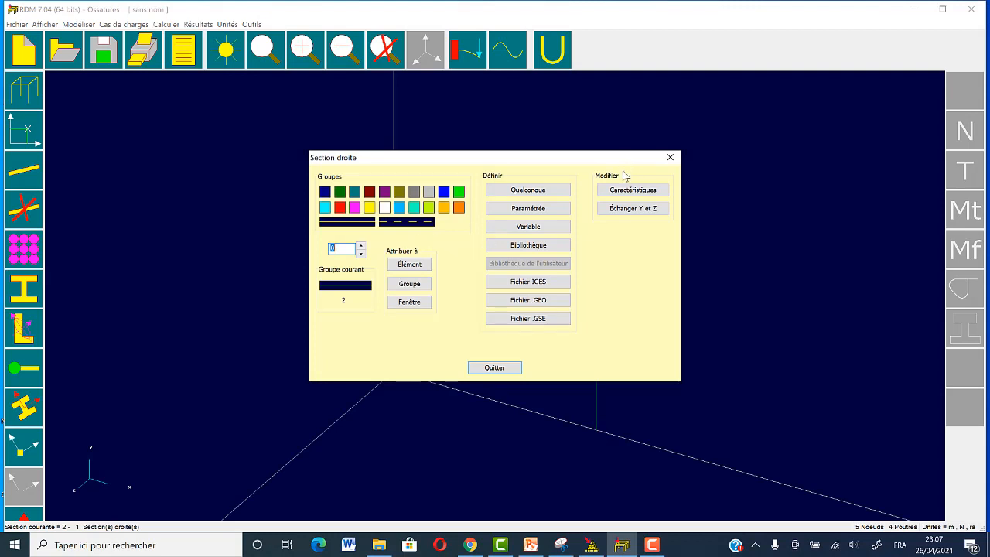
pyautogui.click(413, 283)
pyautogui.click(35, 283)
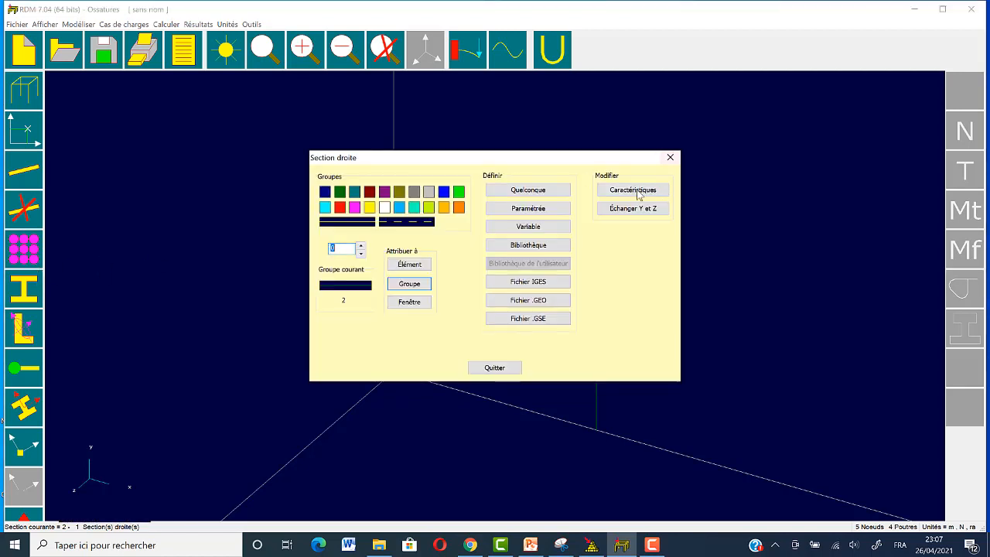
pyautogui.click(538, 246)
pyautogui.click(409, 204)
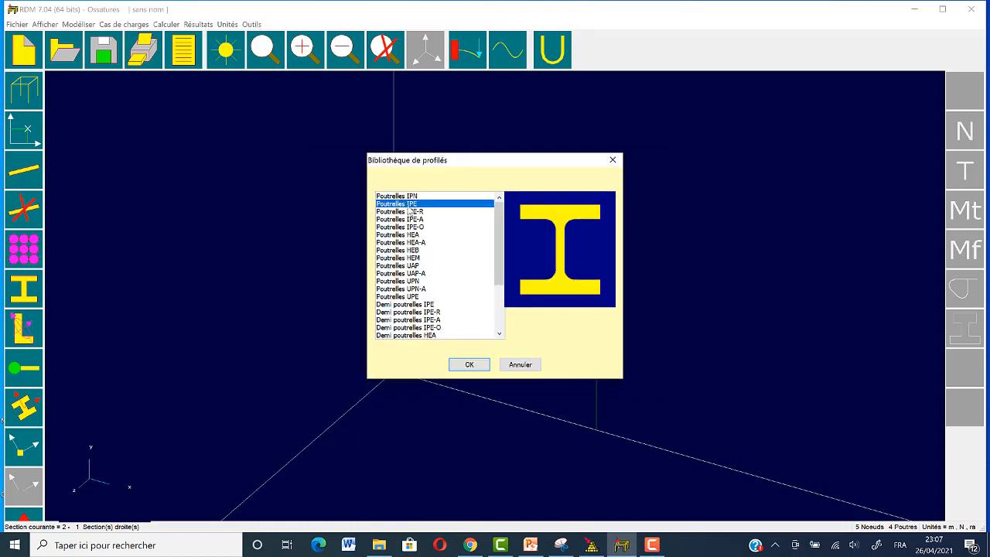
pyautogui.click(474, 365)
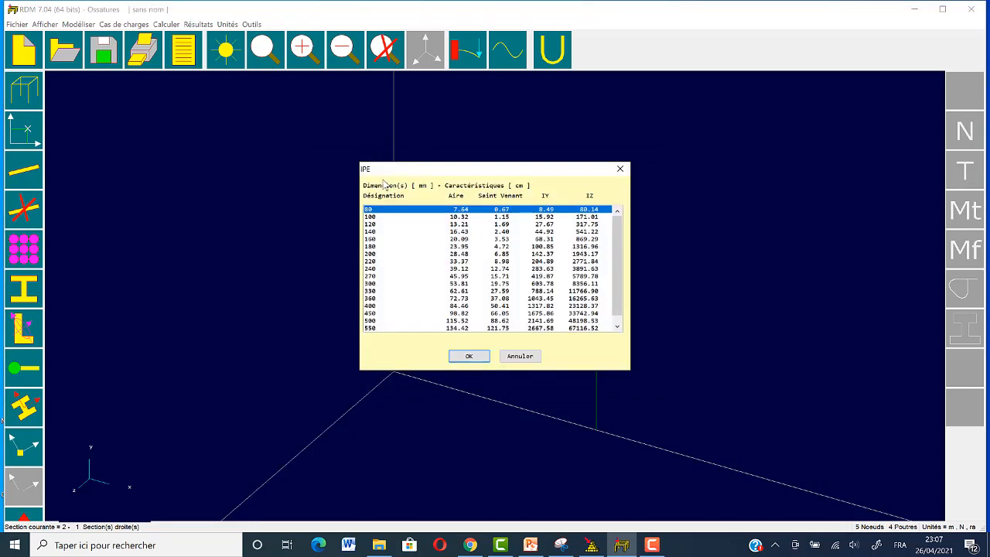
pyautogui.click(369, 218)
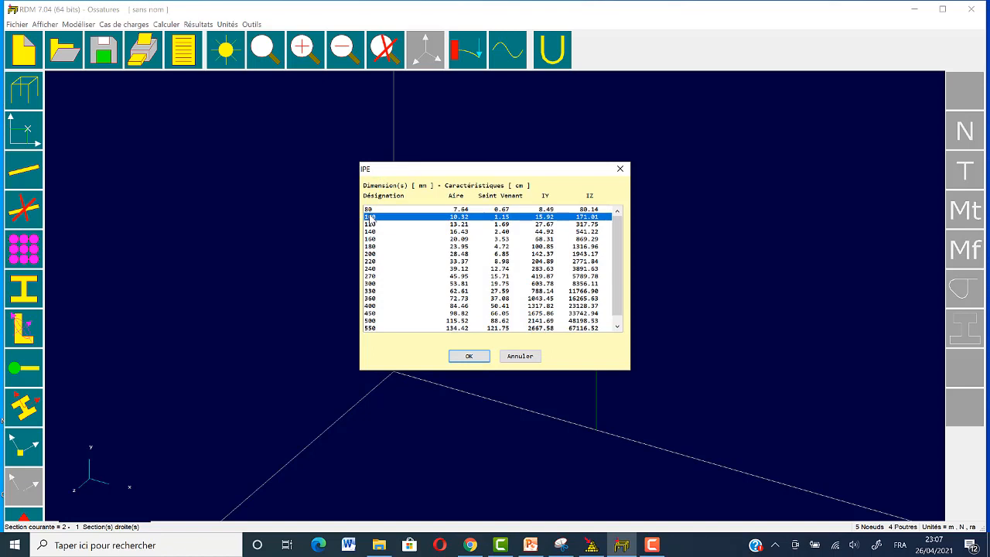
pyautogui.click(470, 356)
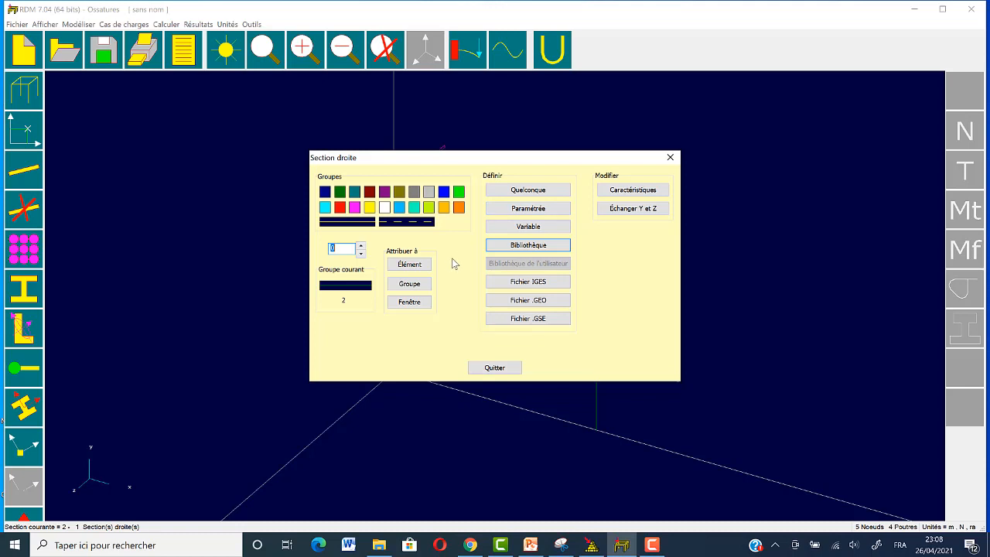
pyautogui.click(423, 284)
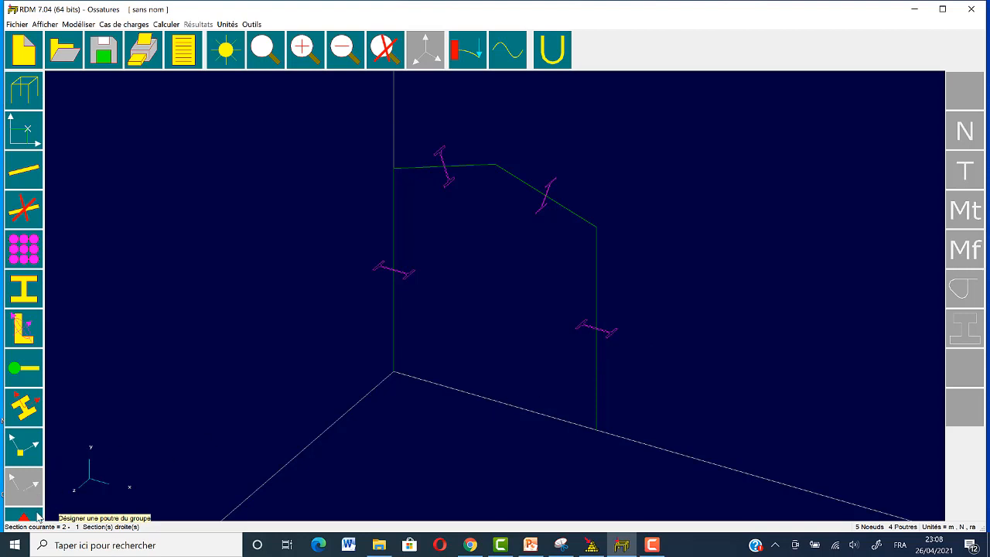
pyautogui.press('Escape')
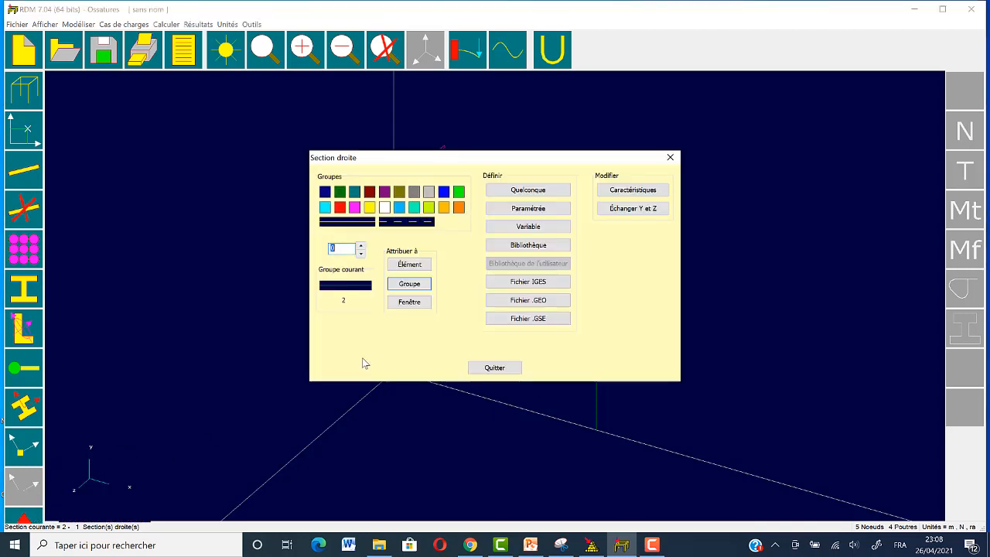
pyautogui.click(670, 157)
# Step: Add fixed supports at the two column base nodes, 1 and 5
pyautogui.click(21, 516)
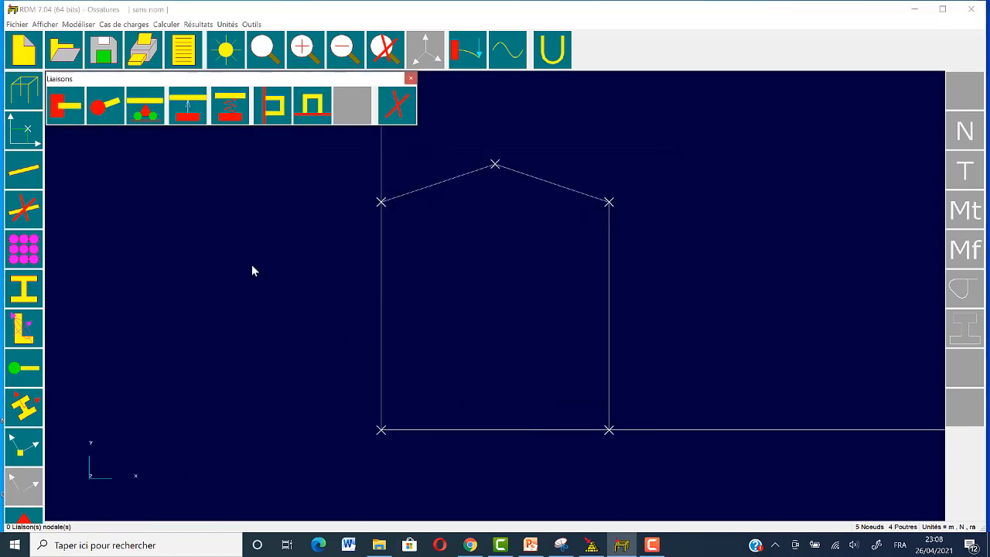
pyautogui.click(61, 111)
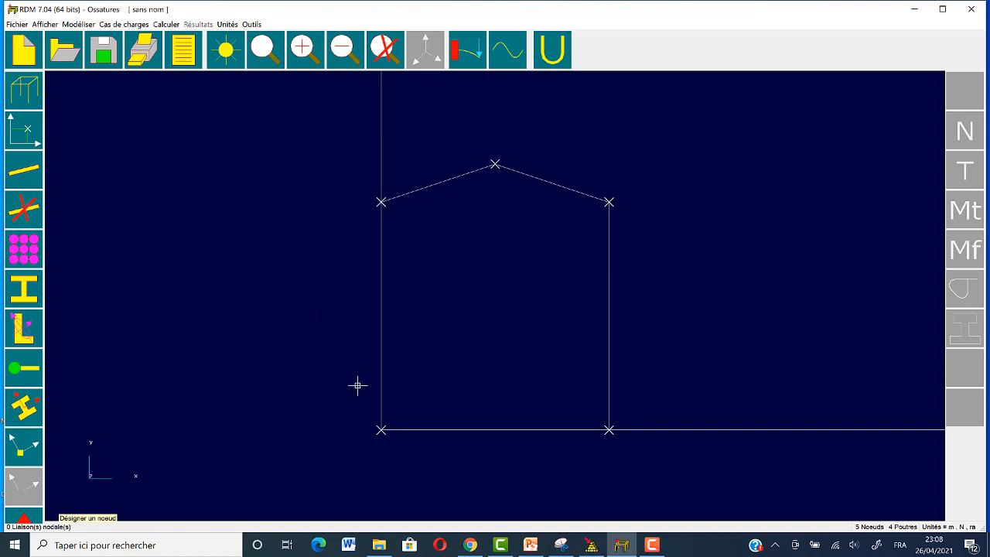
pyautogui.click(609, 430)
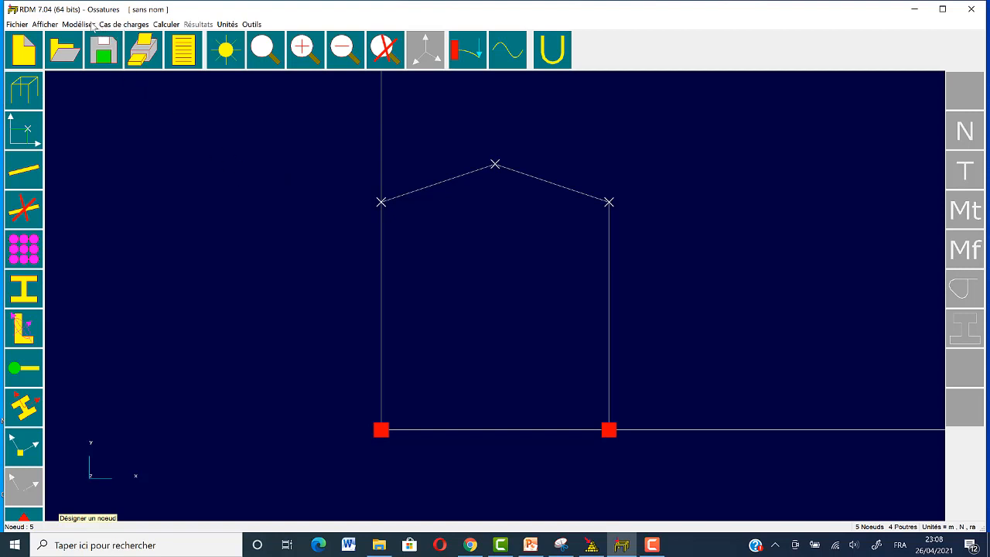
pyautogui.press('Escape')
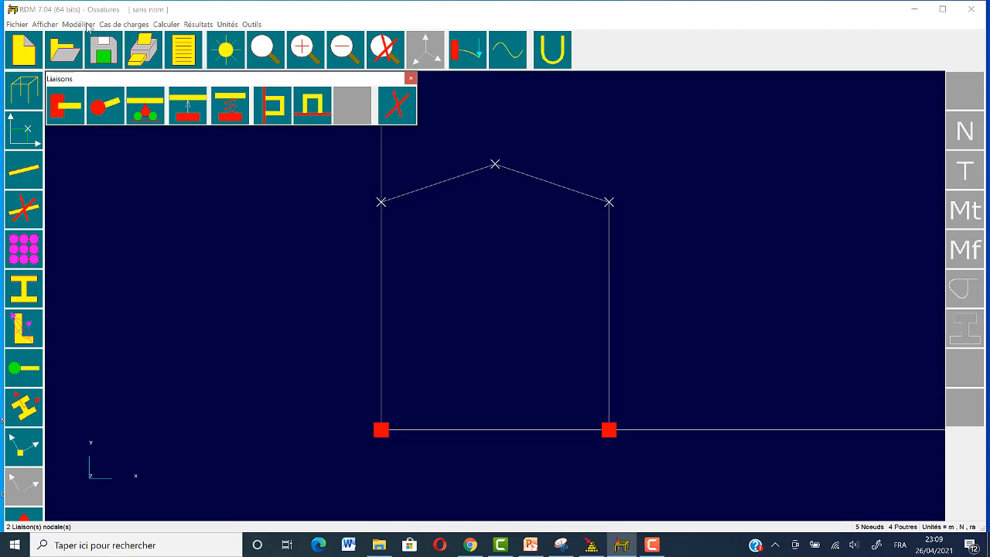
# Step: Apply Rigide - Rotule relaxations to both sloping roof beams, placing the right-hand beam's hinge at the apex node
pyautogui.click(82, 27)
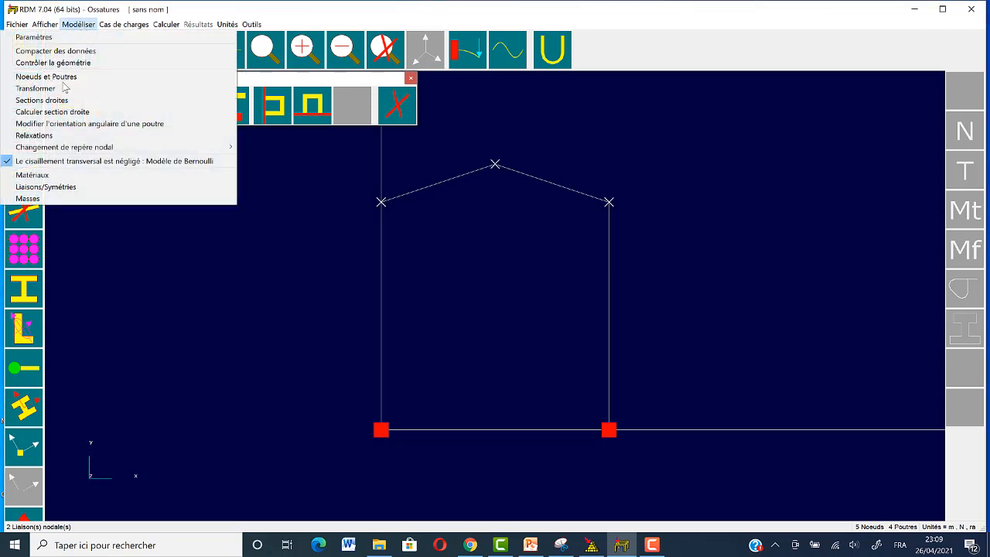
pyautogui.click(46, 138)
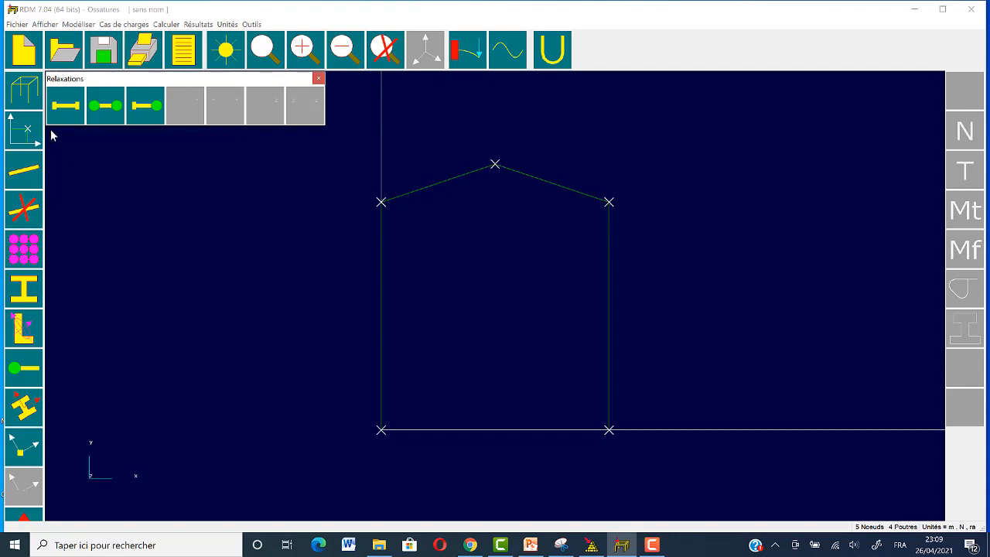
pyautogui.click(142, 114)
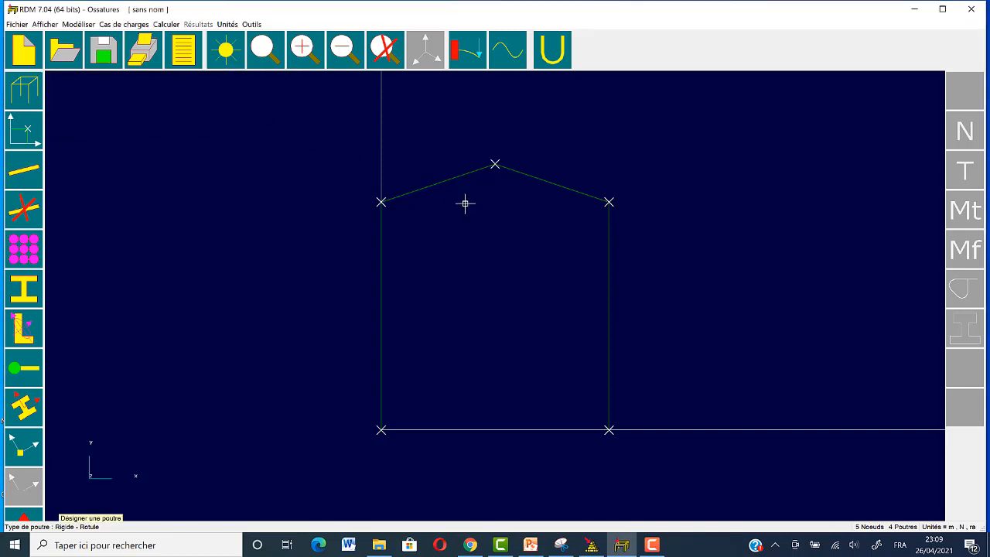
pyautogui.click(582, 192)
pyautogui.click(496, 165)
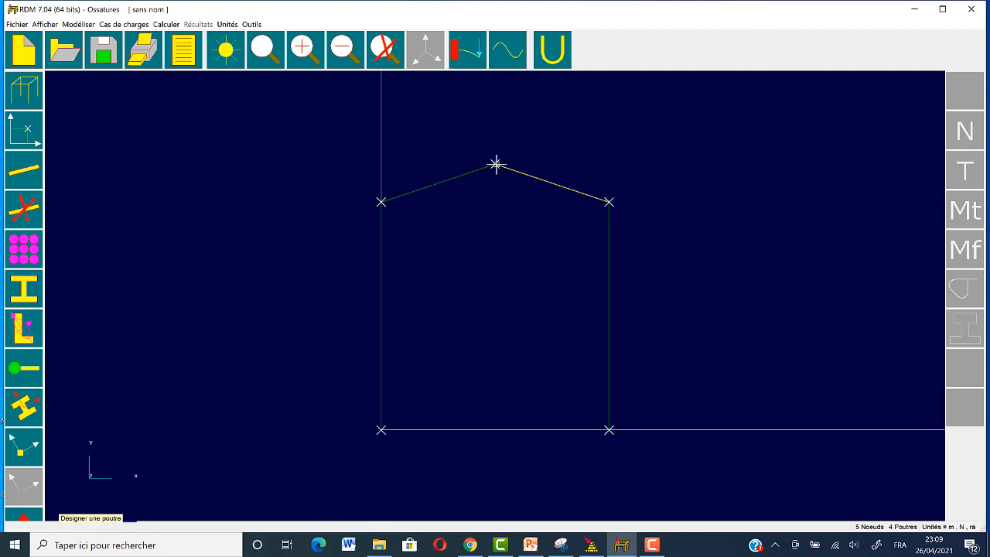
pyautogui.click(462, 175)
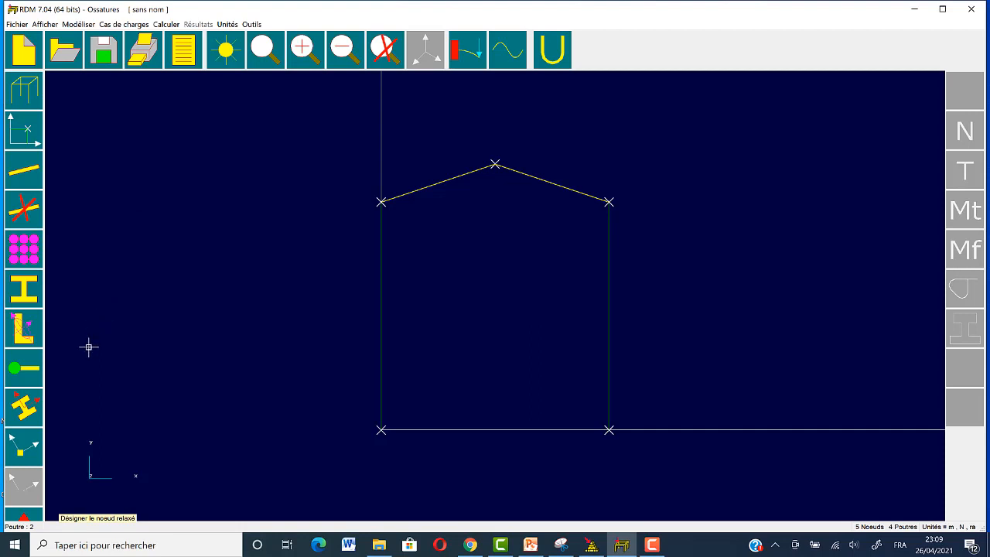
# Step: In load case 1, apply a horizontal nodal force with a negative Fx component at the right-hand eave node, 4
pyautogui.click(133, 26)
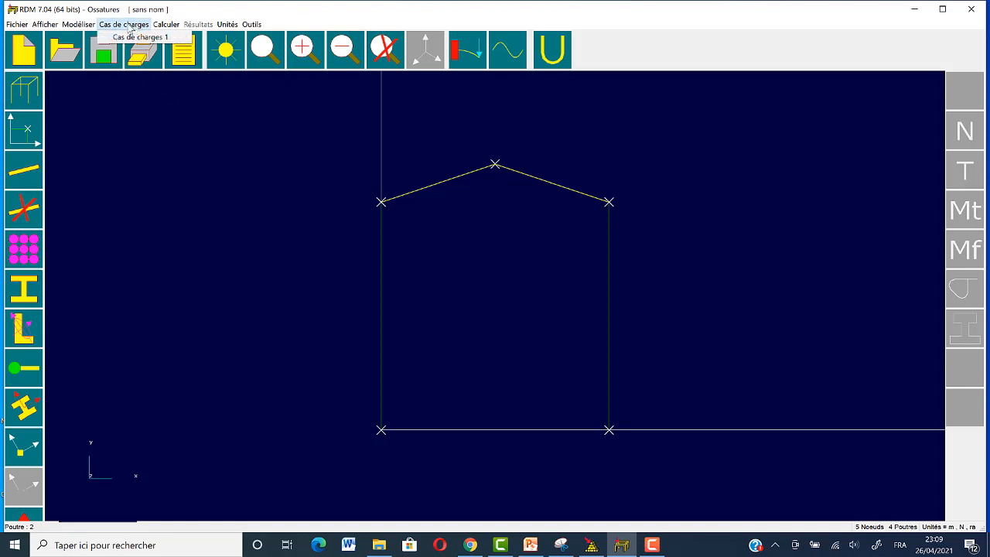
pyautogui.click(129, 37)
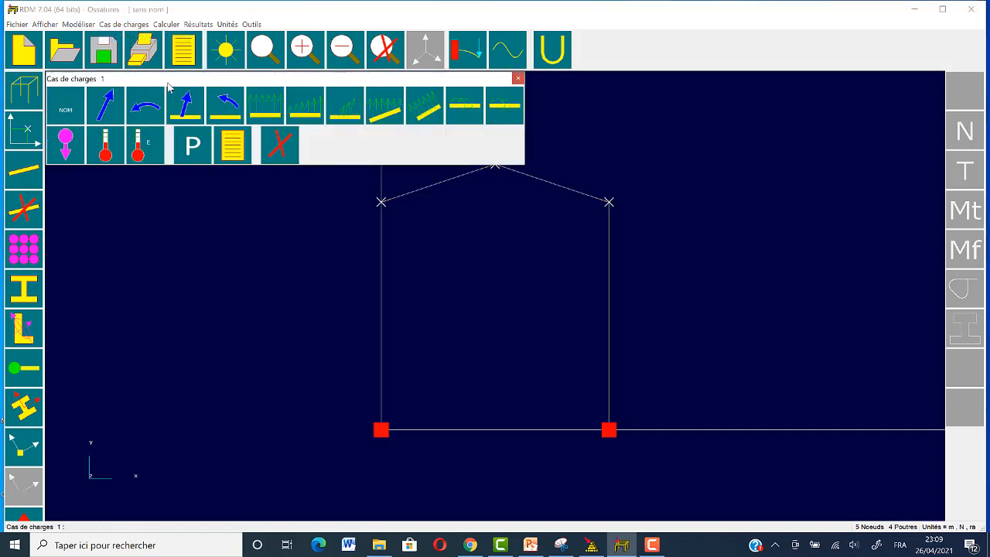
pyautogui.click(108, 109)
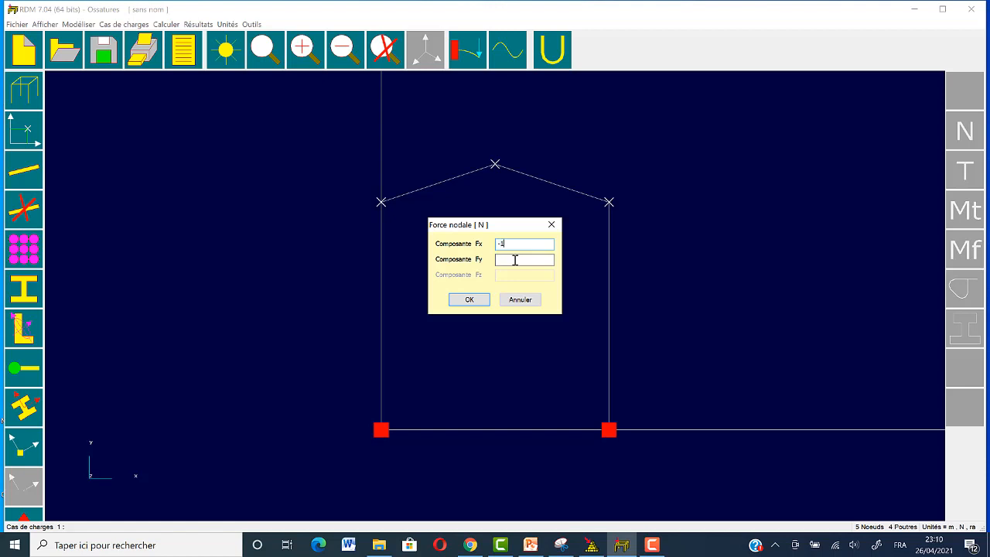
pyautogui.write('000')
pyautogui.click(469, 300)
pyautogui.click(609, 202)
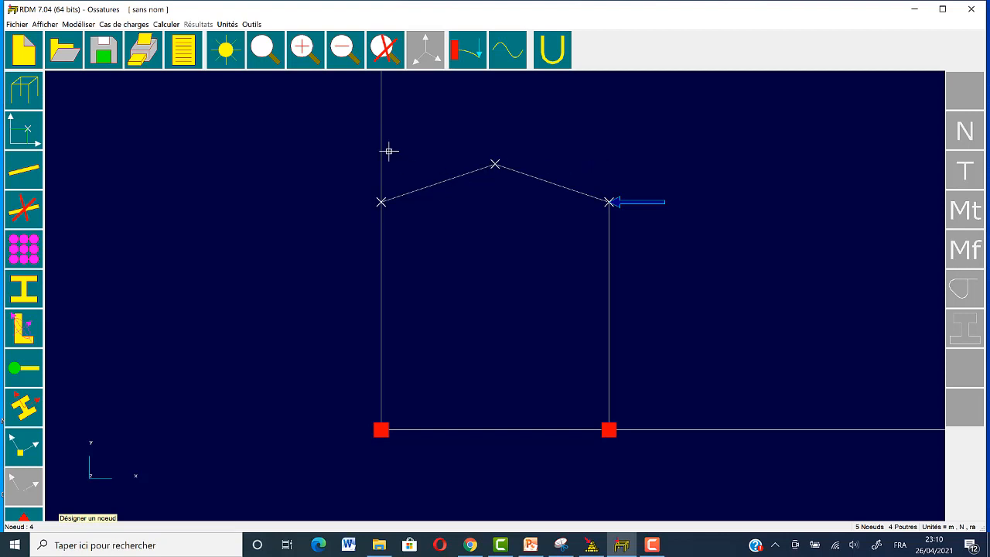
# Step: Run the static analysis of the frame, saving the model to the desktop as PORTIQUE2
pyautogui.click(170, 25)
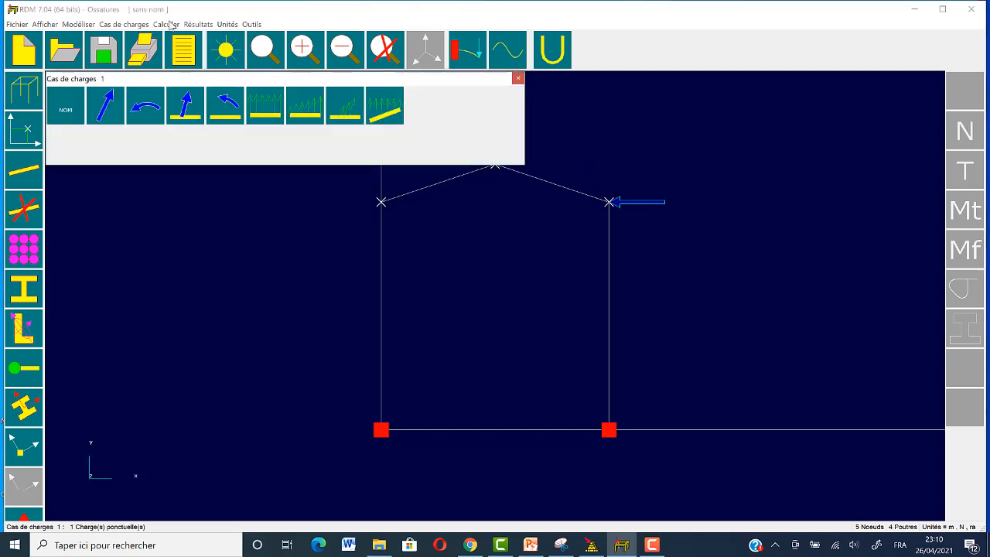
pyautogui.click(170, 25)
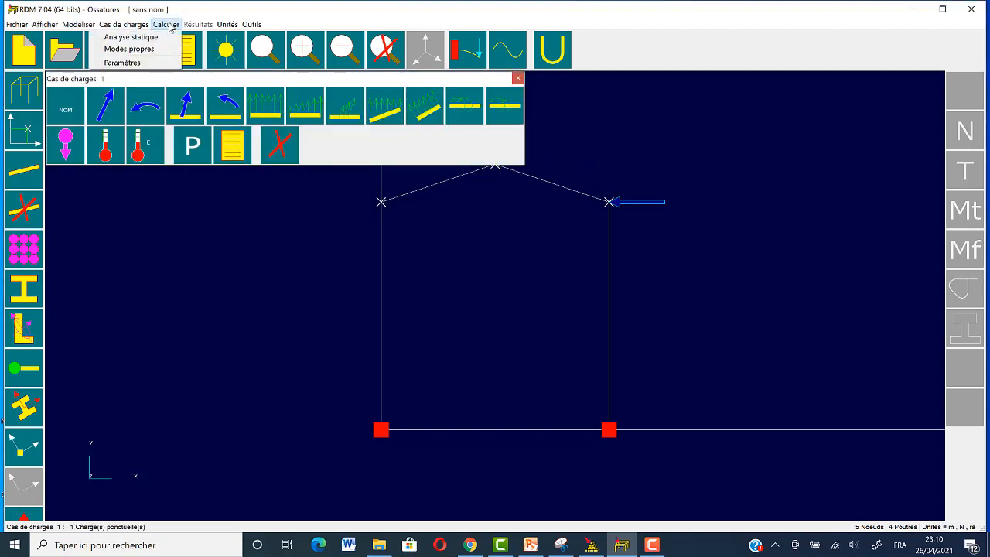
pyautogui.click(131, 37)
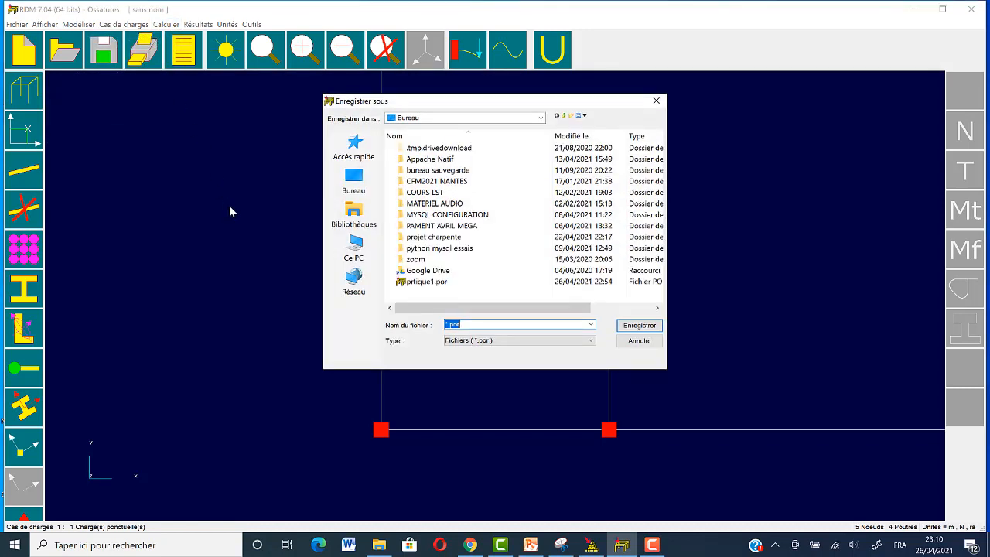
pyautogui.write('PORTIQUE2')
pyautogui.click(636, 326)
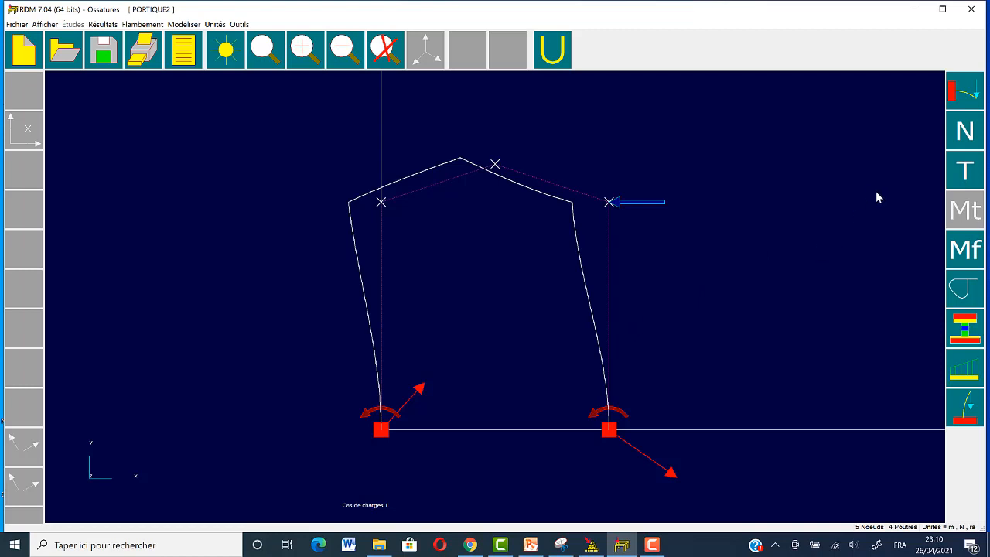
# Step: Examine the frame's normal force, shear force, bending moment and normal stress diagrams in turn
pyautogui.click(968, 125)
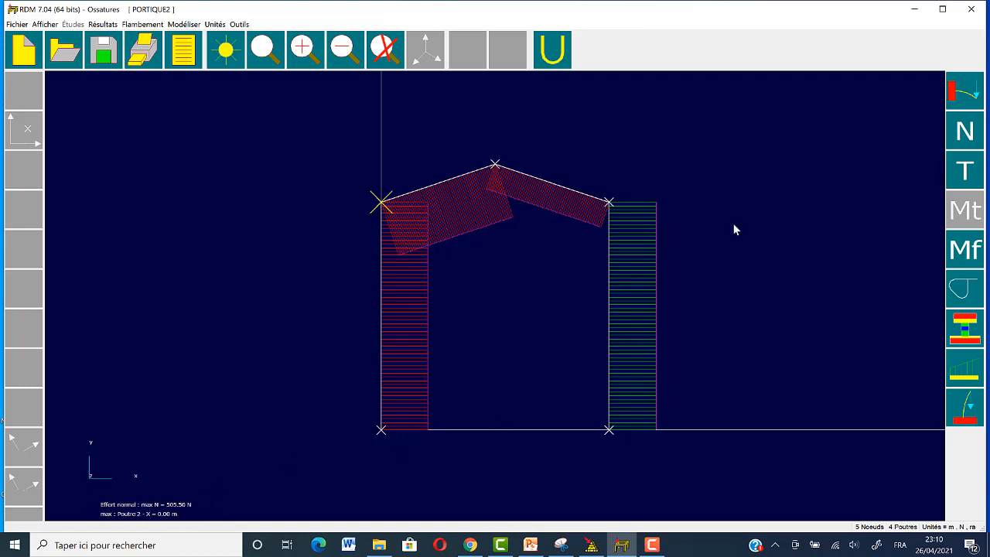
pyautogui.click(964, 171)
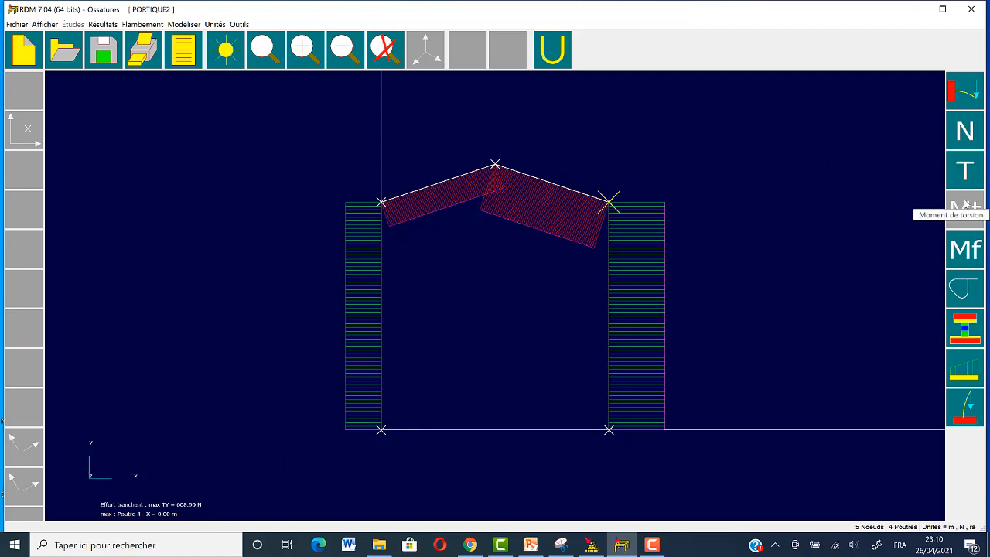
pyautogui.click(959, 248)
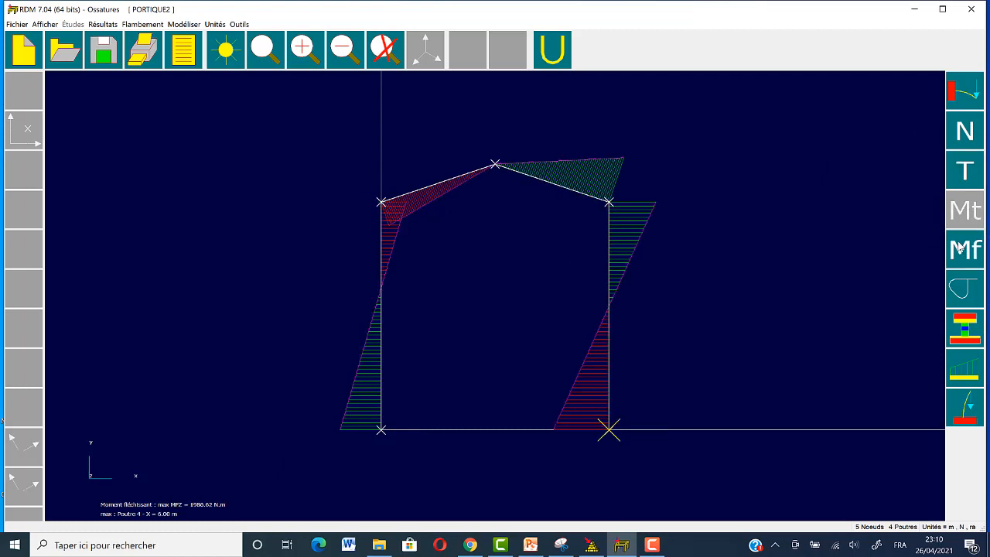
pyautogui.click(964, 287)
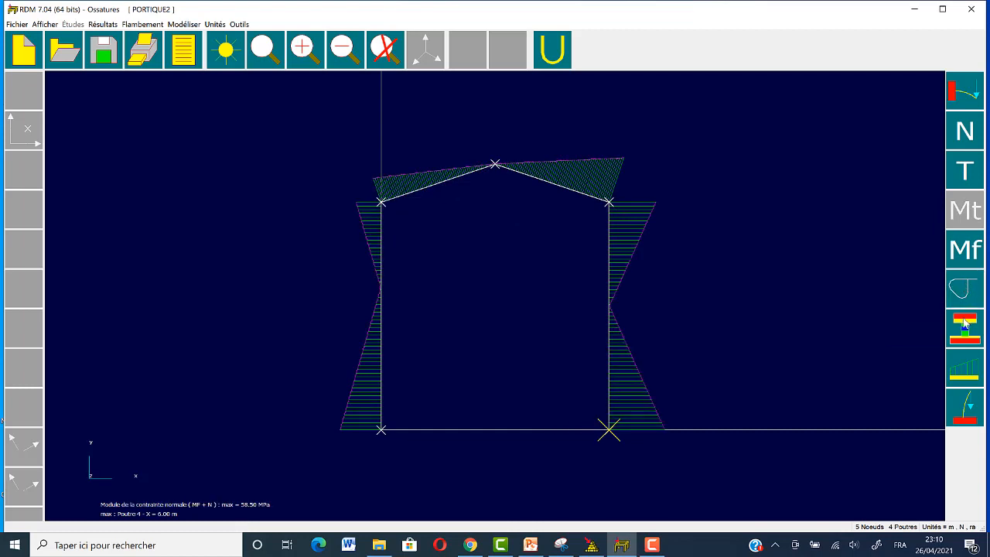
# Step: Inspect the Von Mises equivalent stress map on the cross-section of the right-hand column, beam 4, and close the section view
pyautogui.click(610, 281)
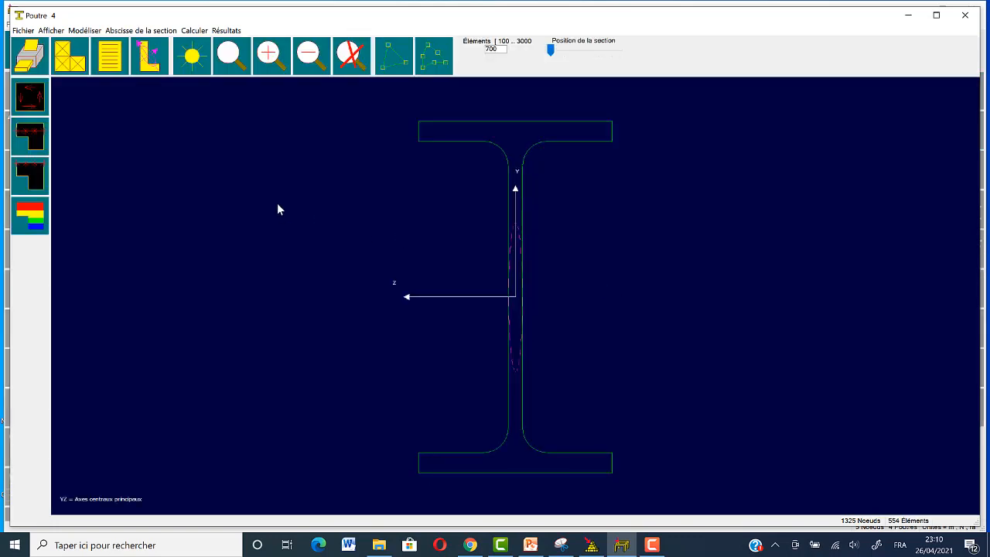
pyautogui.click(35, 208)
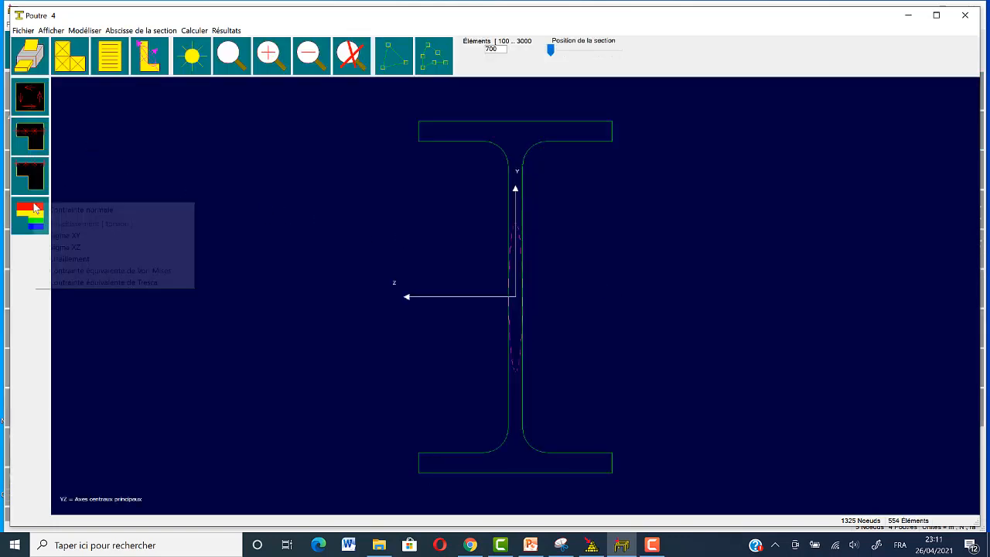
pyautogui.click(78, 271)
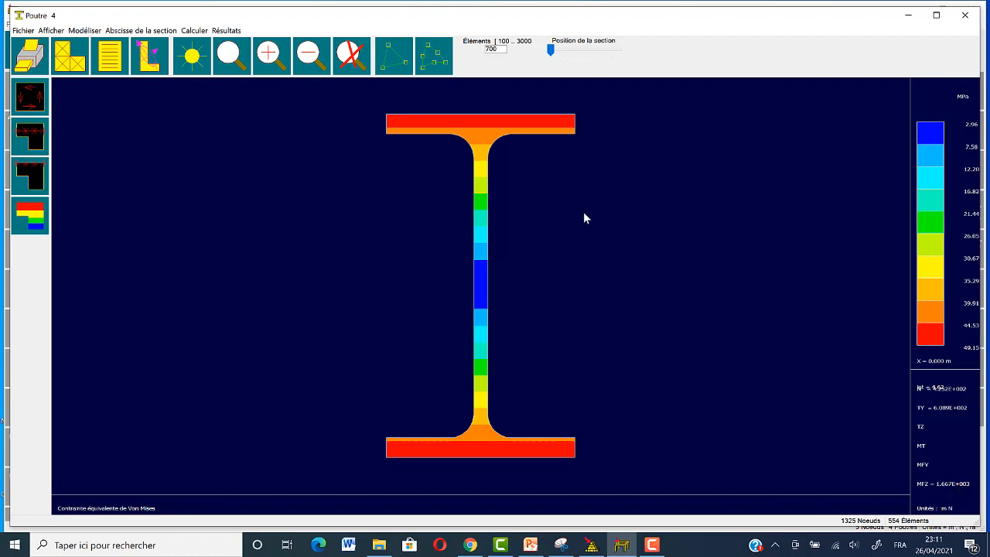
pyautogui.click(970, 19)
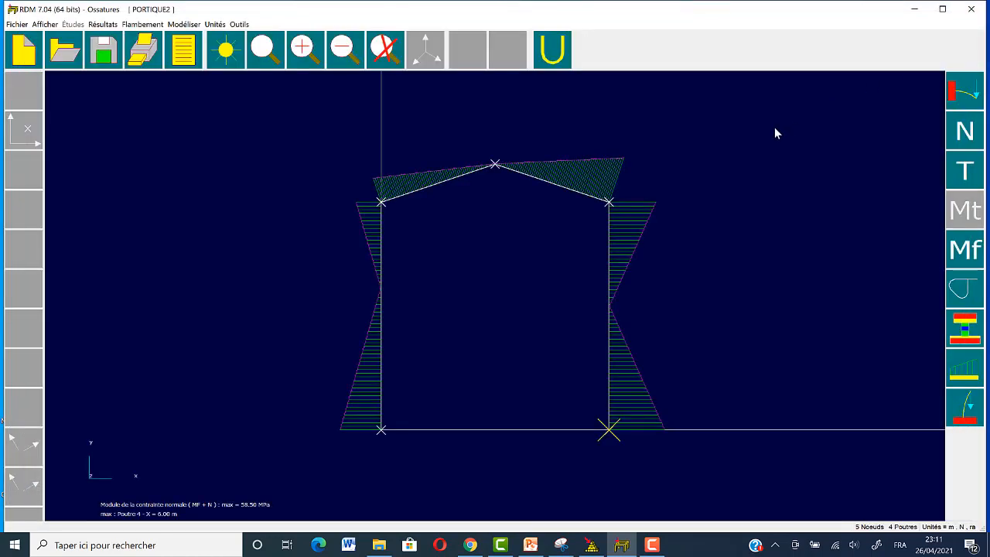
pyautogui.click(654, 547)
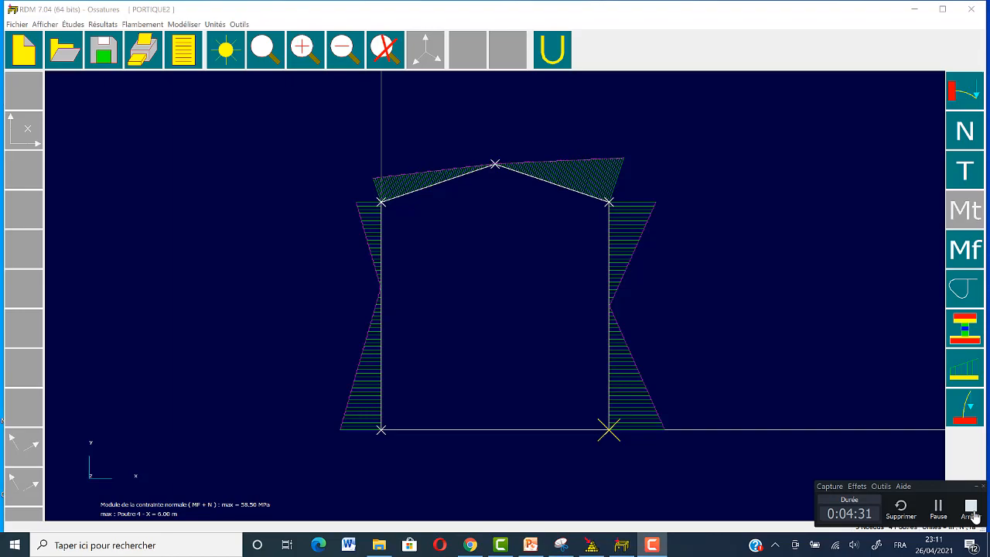
pyautogui.click(971, 508)
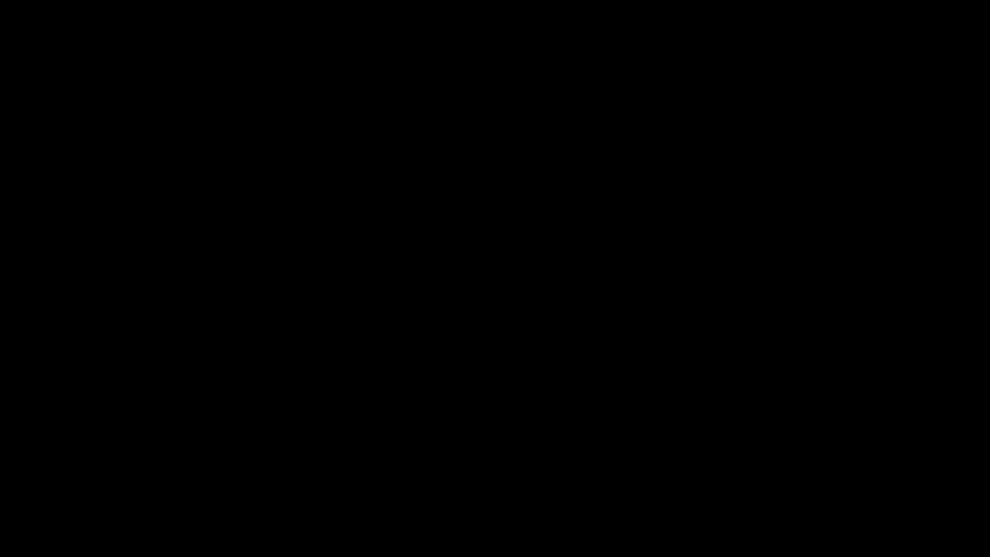